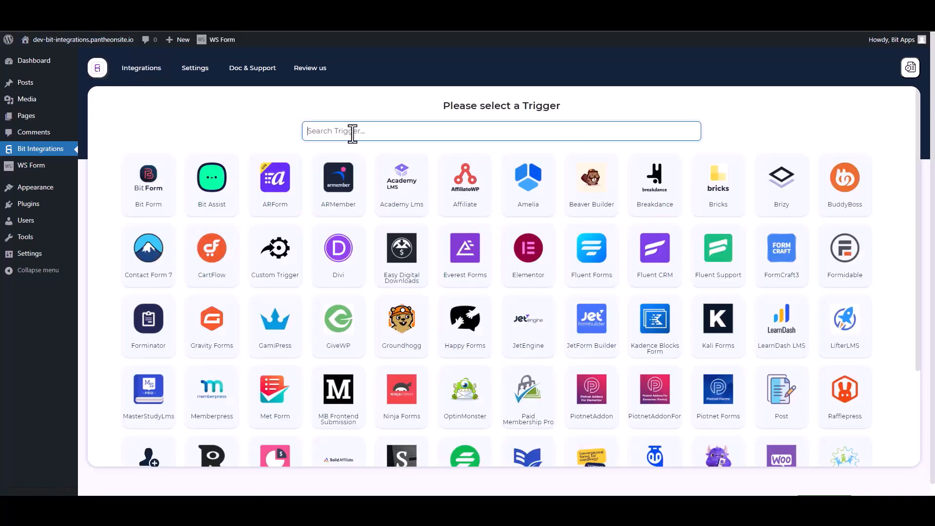
Step: Filter the trigger list by 'WS' and pick WSForm as the integration trigger
type("WS")
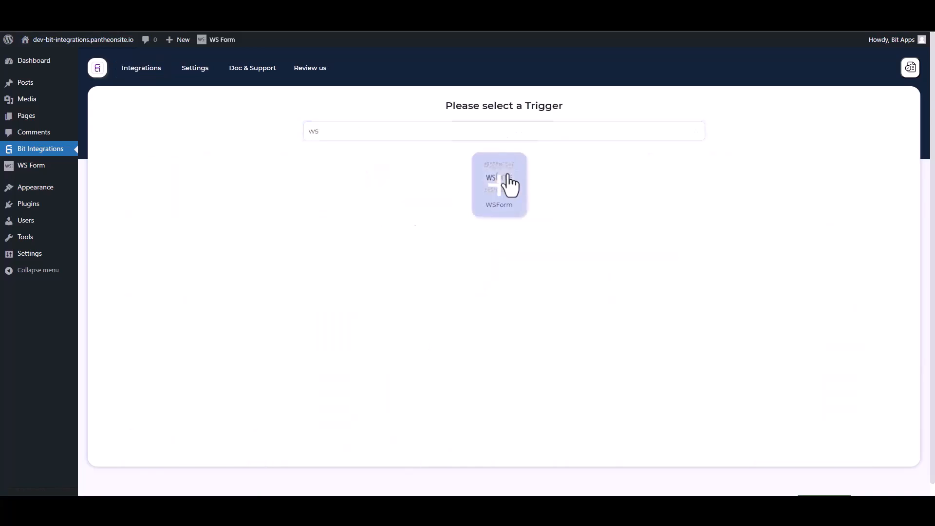
left_click(508, 185)
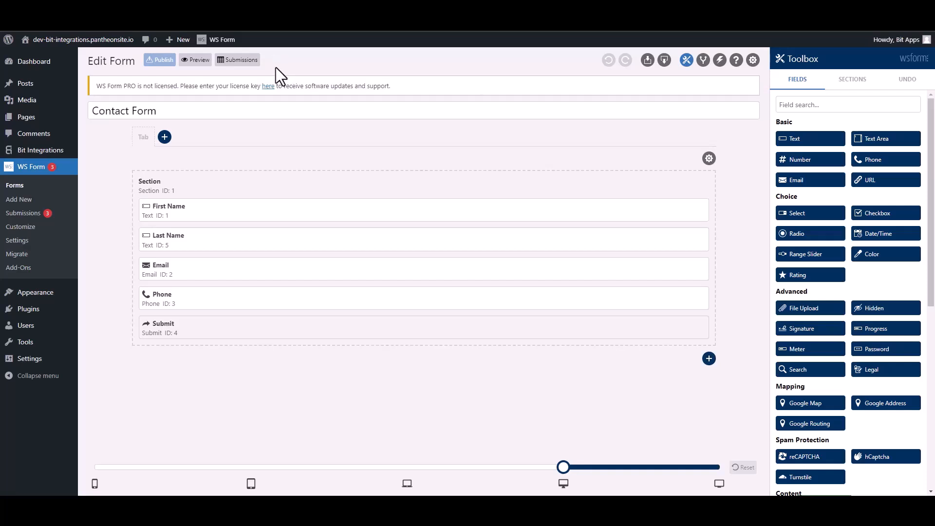
Step: Add a 'Bit Integration' form action set to Run WordPress Hook with type Action - do_action
left_click(719, 60)
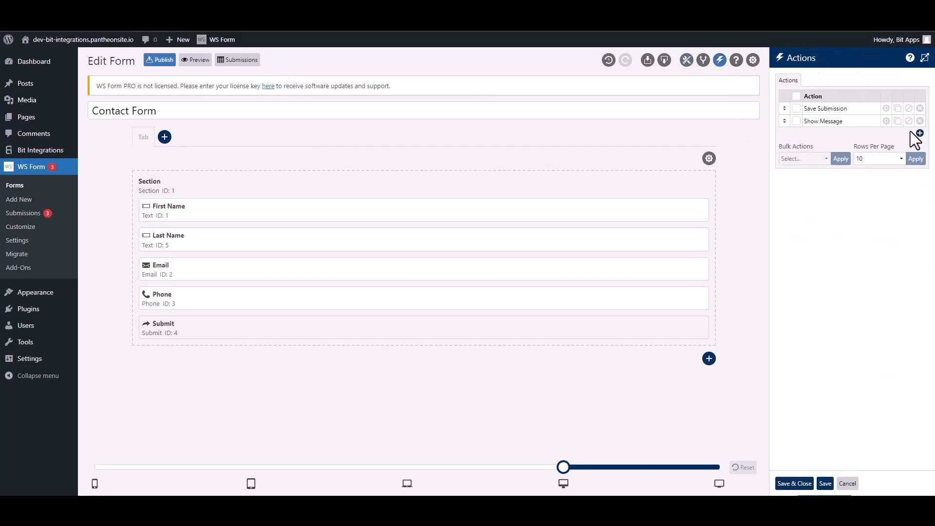
left_click(920, 132)
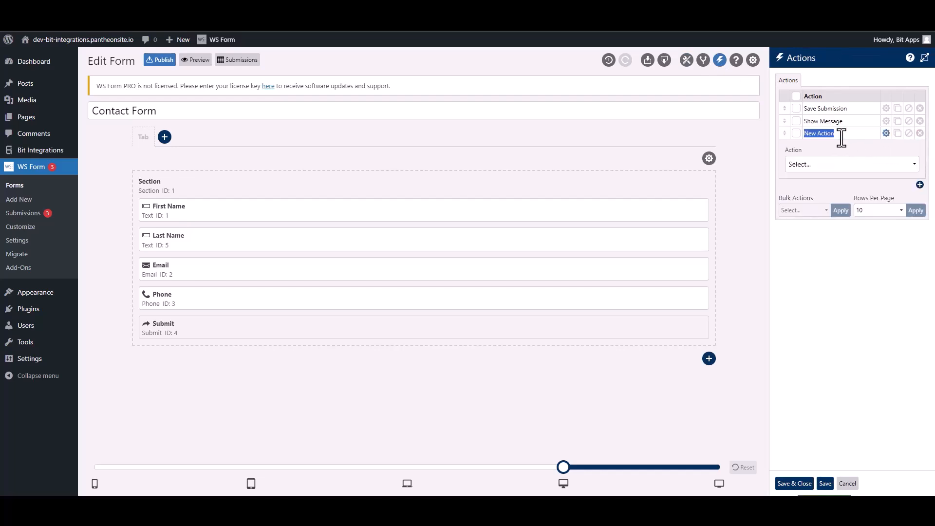
type("Bit Integration")
left_click(839, 164)
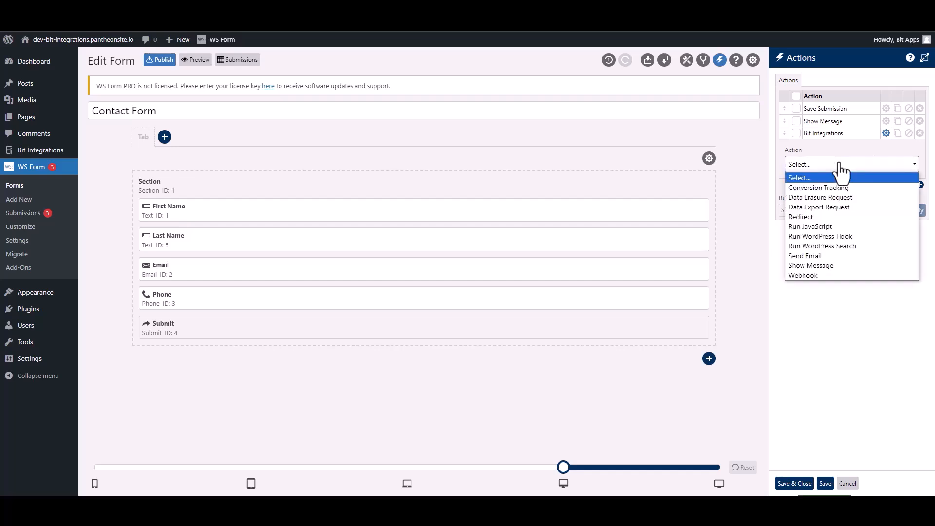
left_click(819, 238)
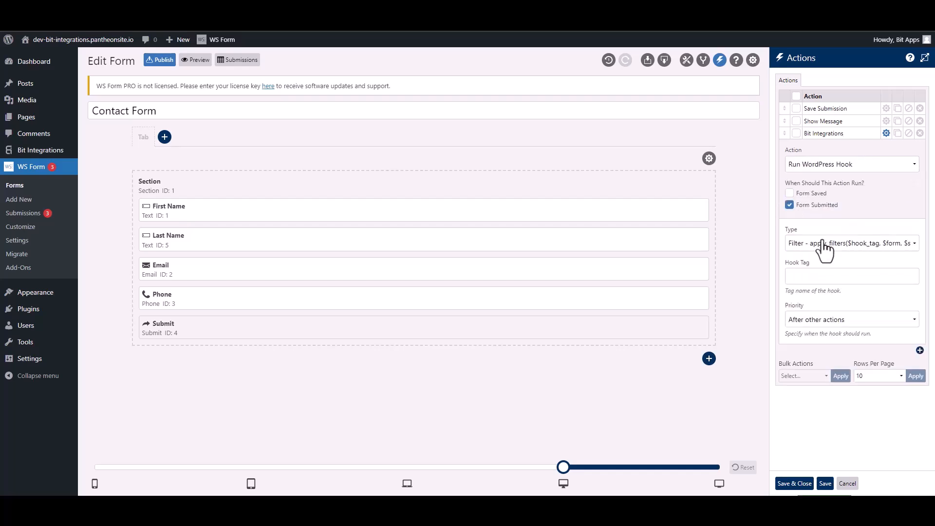
left_click(812, 245)
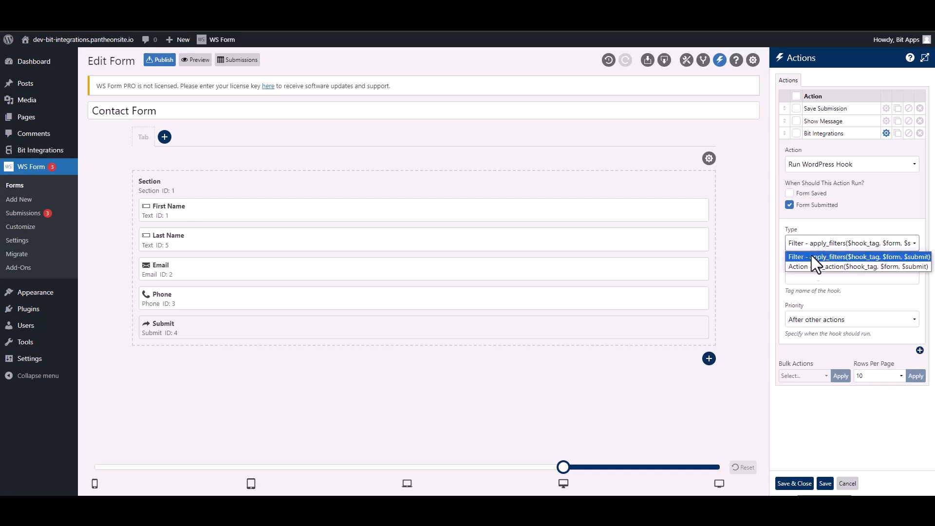
left_click(807, 267)
left_click(834, 276)
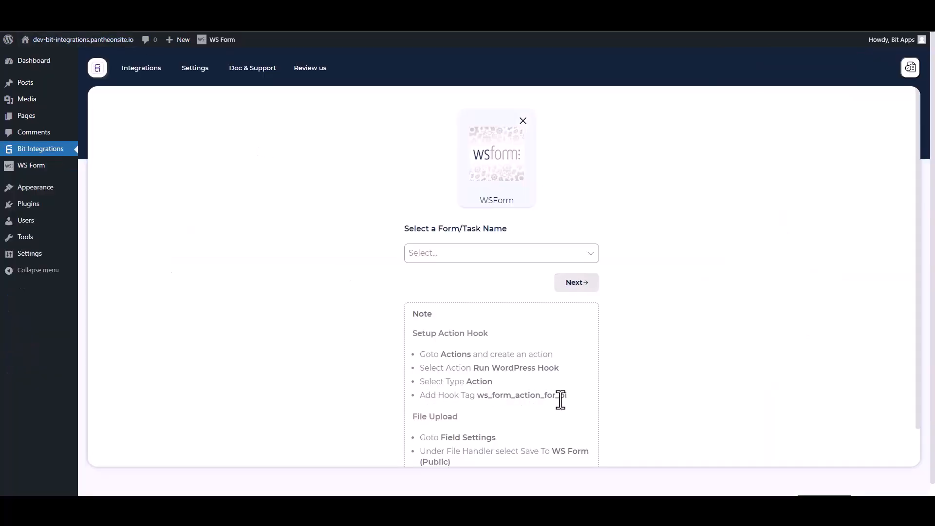
Step: Copy ws_form_action_for_bi into the action's Hook Tag field and save the form actions
left_click_drag(555, 396, 489, 390)
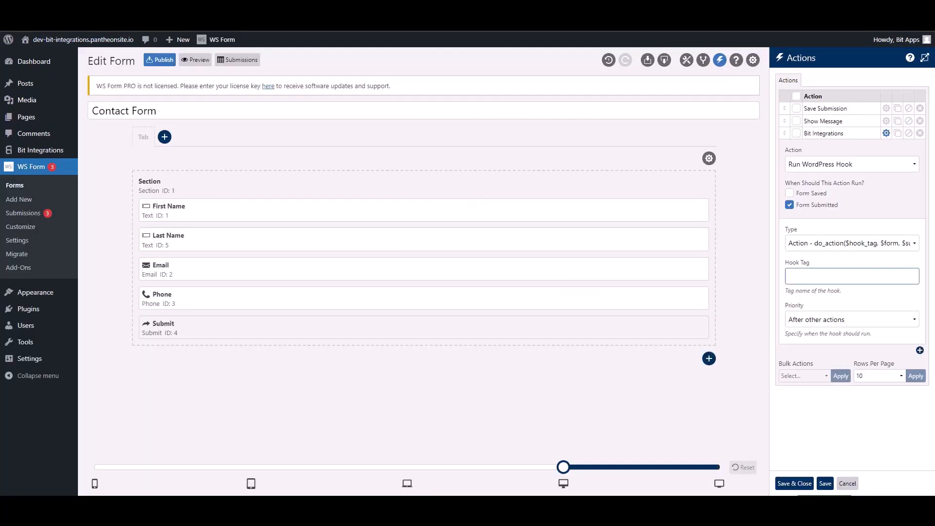
type("ws_form_action_for_bi")
left_click(801, 483)
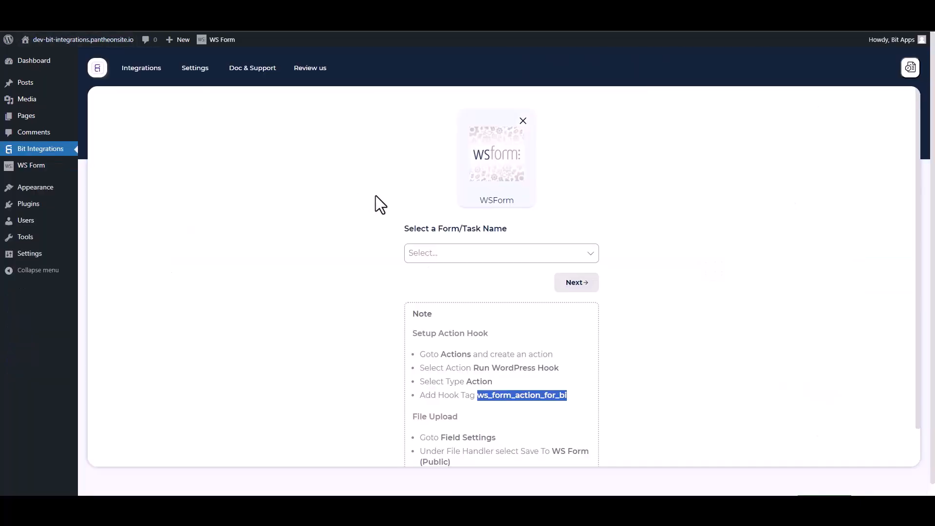
Step: Select Contact Form as the WSForm trigger form and continue
left_click(442, 257)
left_click(444, 273)
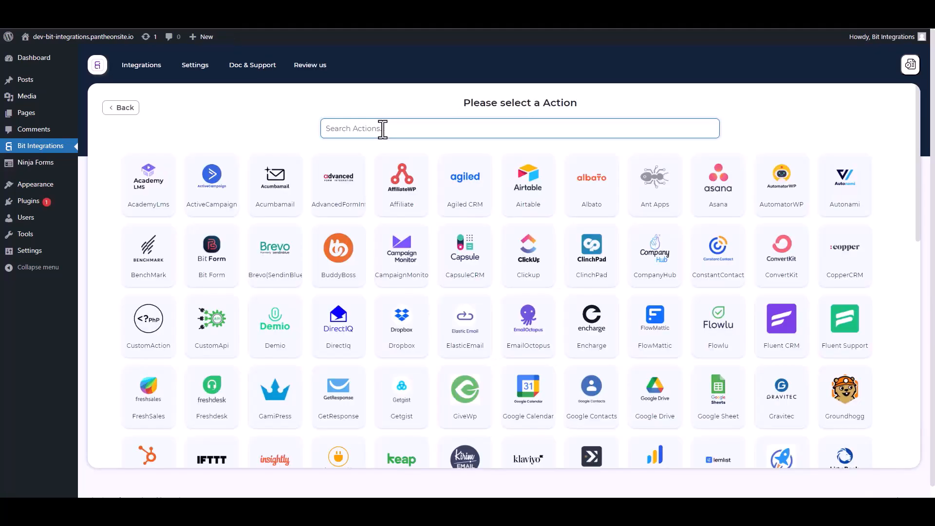
left_click(382, 129)
Step: Choose NutshellCRM as the action app and open Nutshell's API token settings
type("nut")
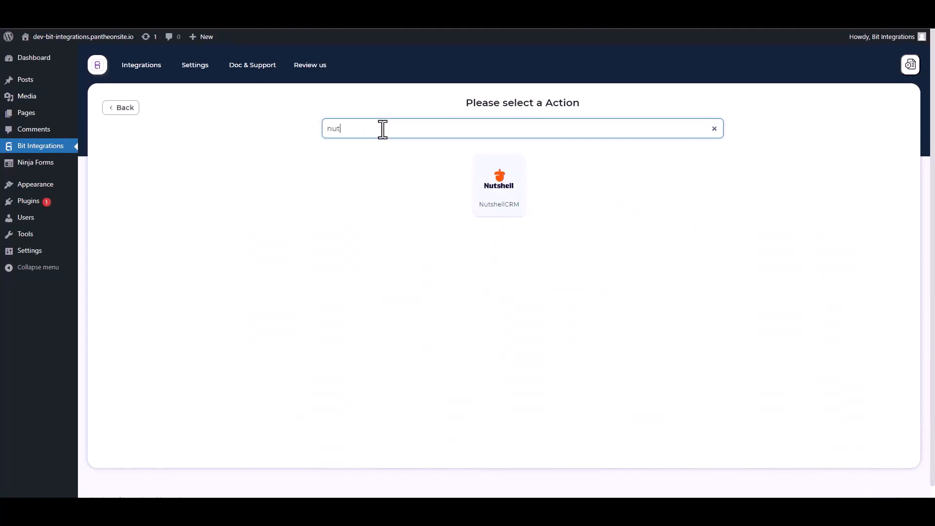
left_click(507, 193)
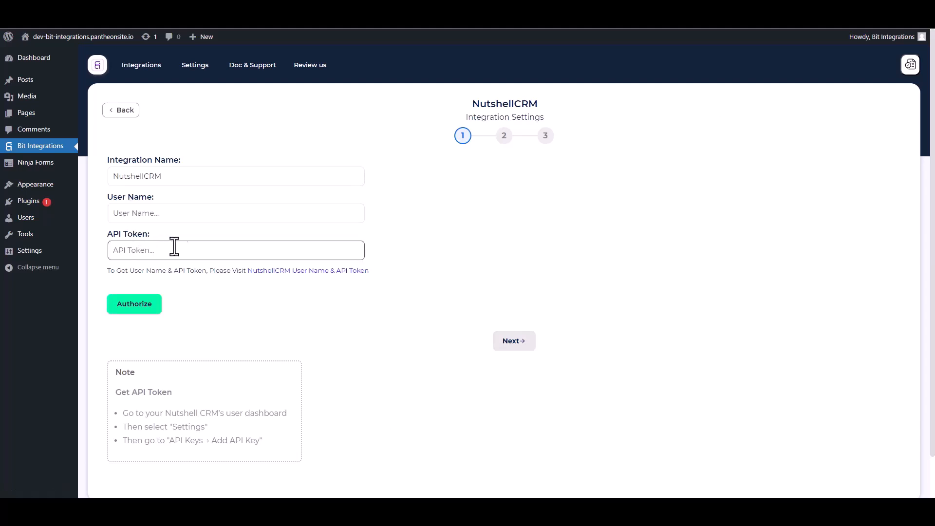
left_click(311, 272)
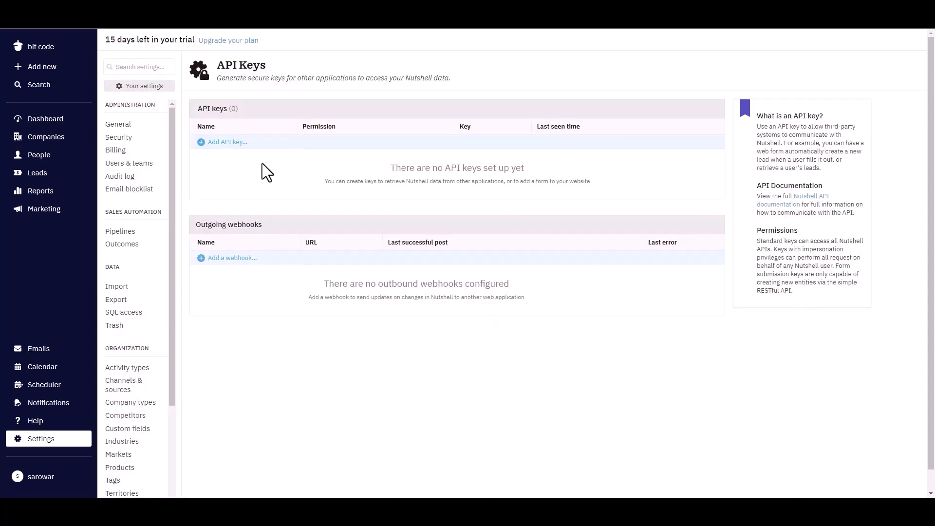
Step: Create a 'Bit Integrations' API key with API and impersonation permission, pasting it as the API Token
left_click(236, 142)
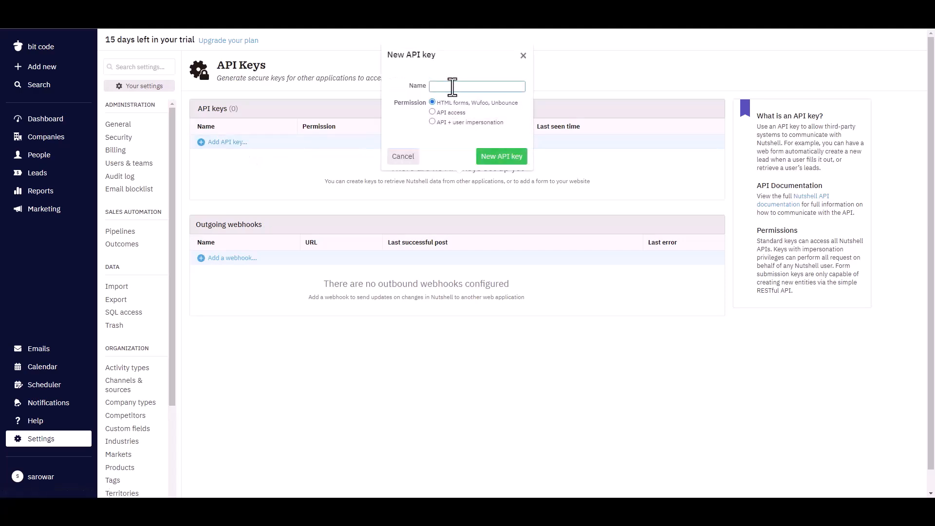
type("s")
type("it")
type(" Integratio")
type("ns")
left_click(431, 122)
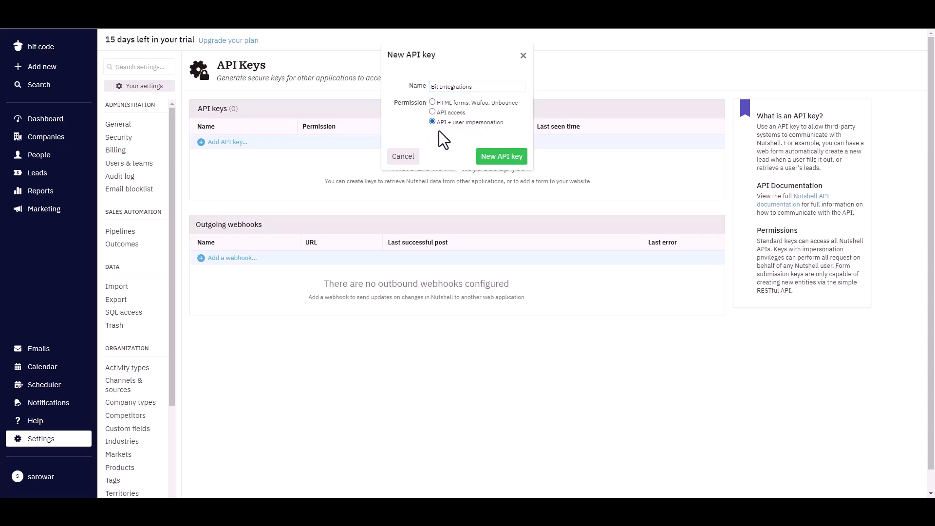
left_click(493, 160)
left_click(484, 181)
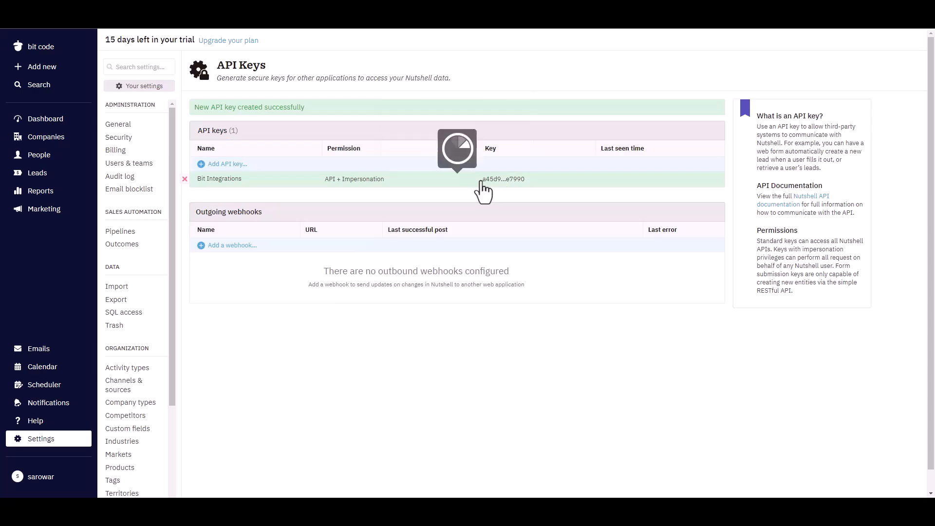
left_click(454, 139)
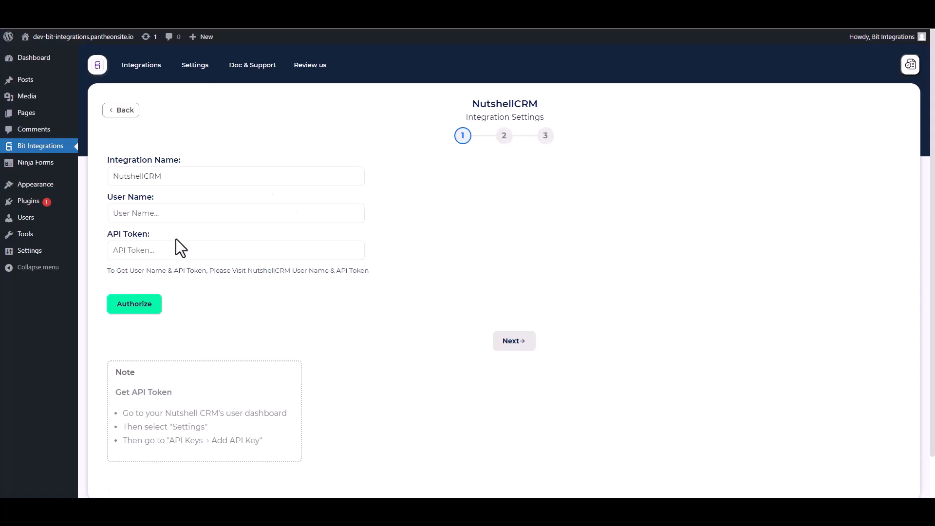
left_click(155, 251)
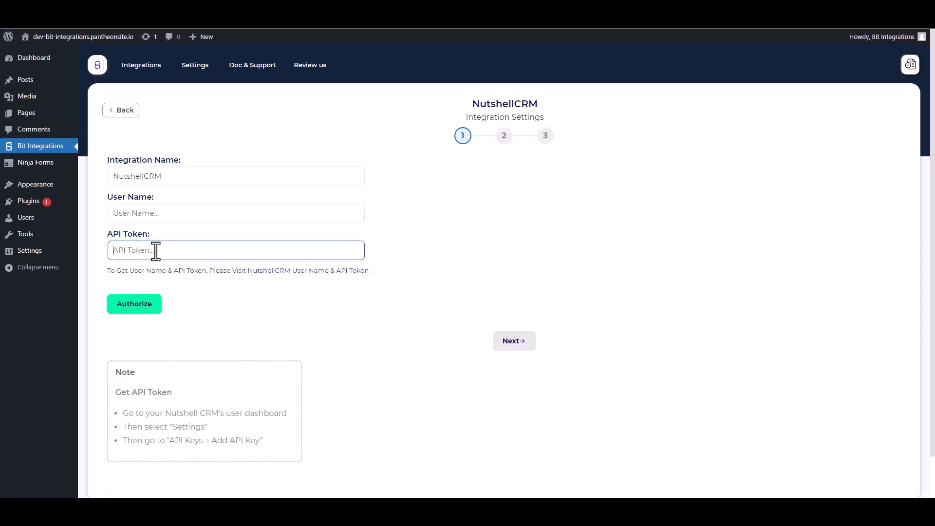
key("ctrl+v")
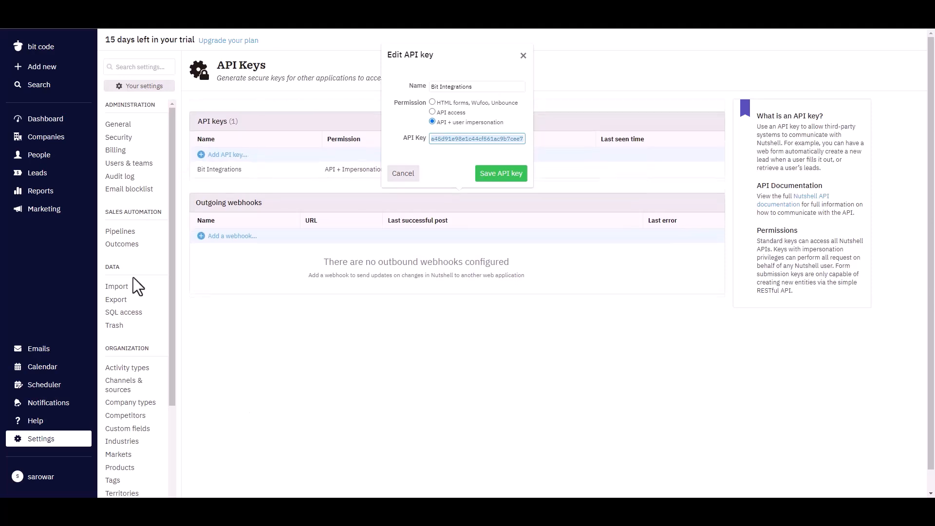
Step: Copy the enabled user's login e-mail from Users and teams
left_click(259, 368)
left_click(130, 163)
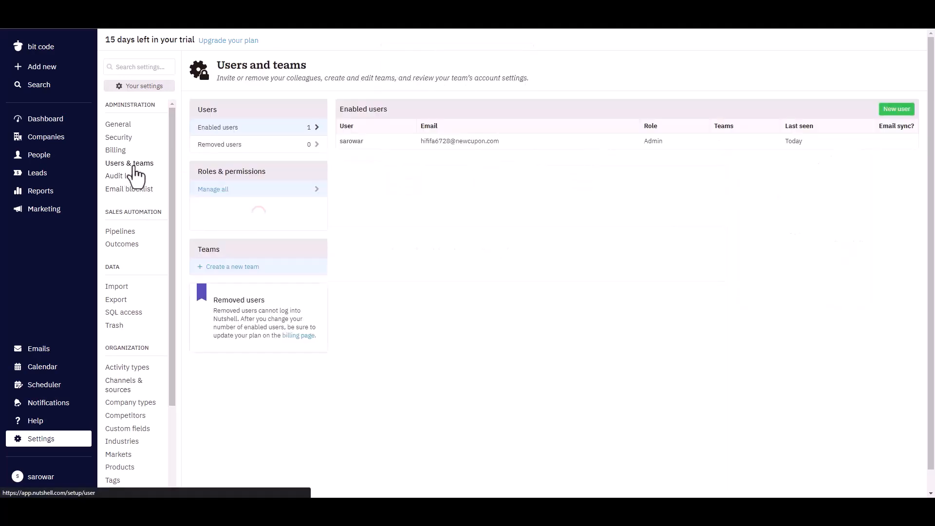
left_click_drag(506, 141, 423, 145)
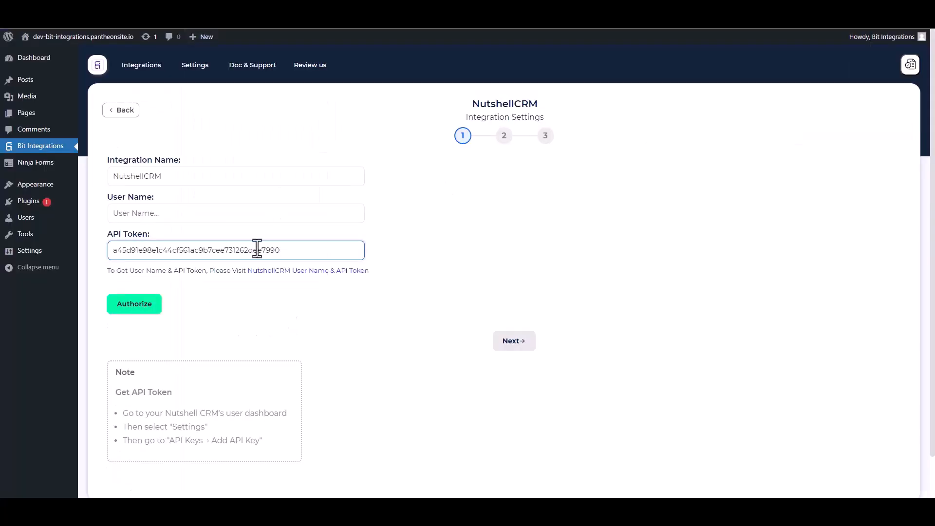
Step: Paste the account e-mail as User Name, authorize NutshellCRM, and proceed to the action step
left_click(174, 212)
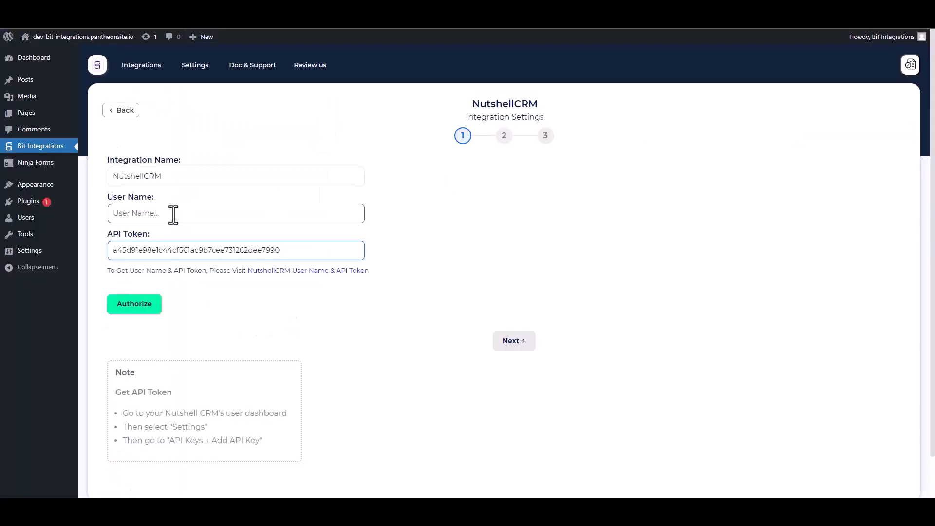
key("ctrl+v")
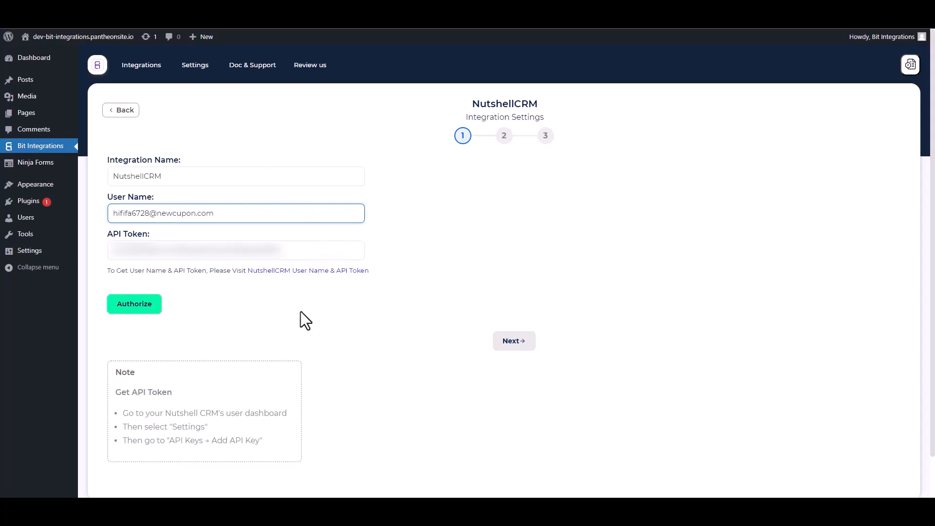
left_click(132, 307)
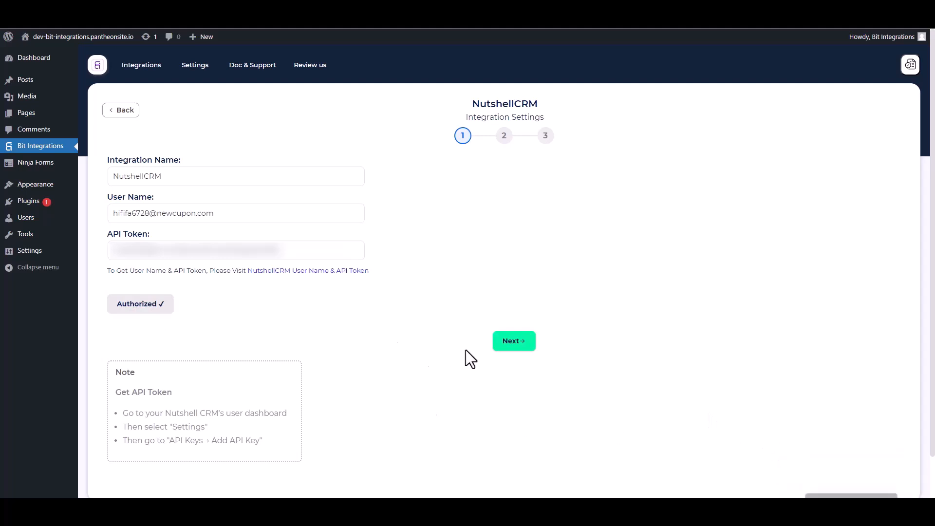
left_click(512, 345)
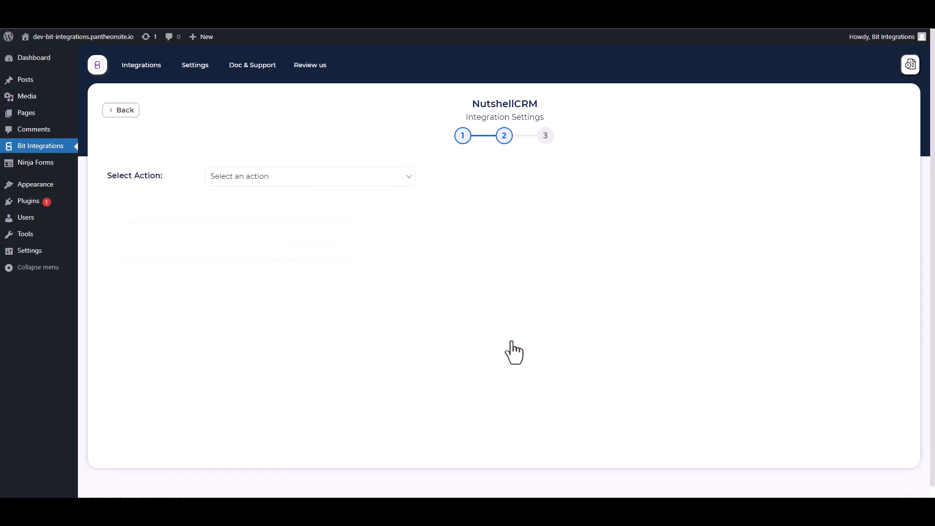
Step: Choose Create People and map the form's First Name and Email to Nutshell fields
left_click(294, 183)
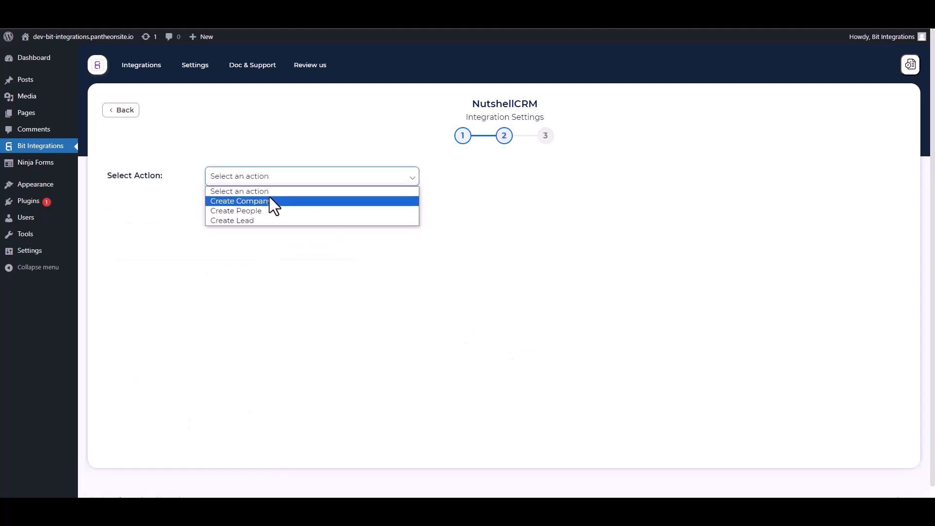
left_click(256, 211)
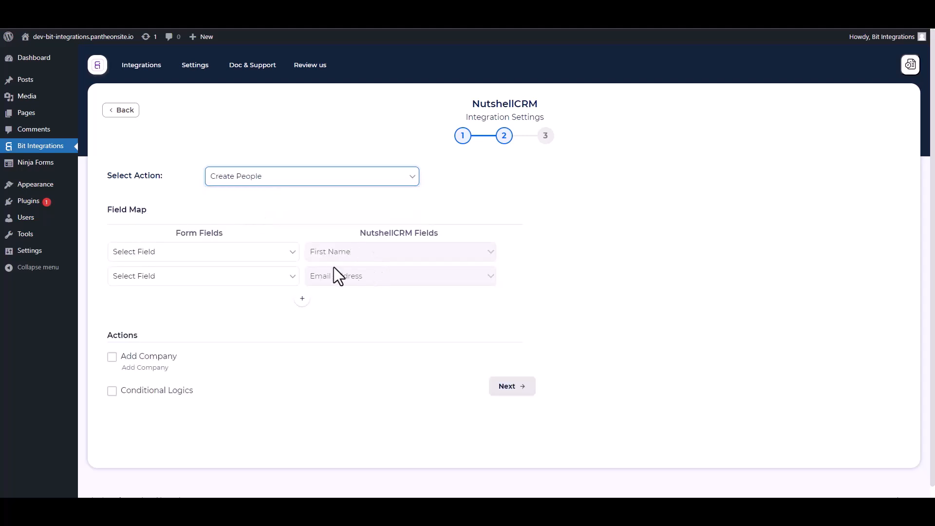
left_click(204, 258)
left_click(161, 287)
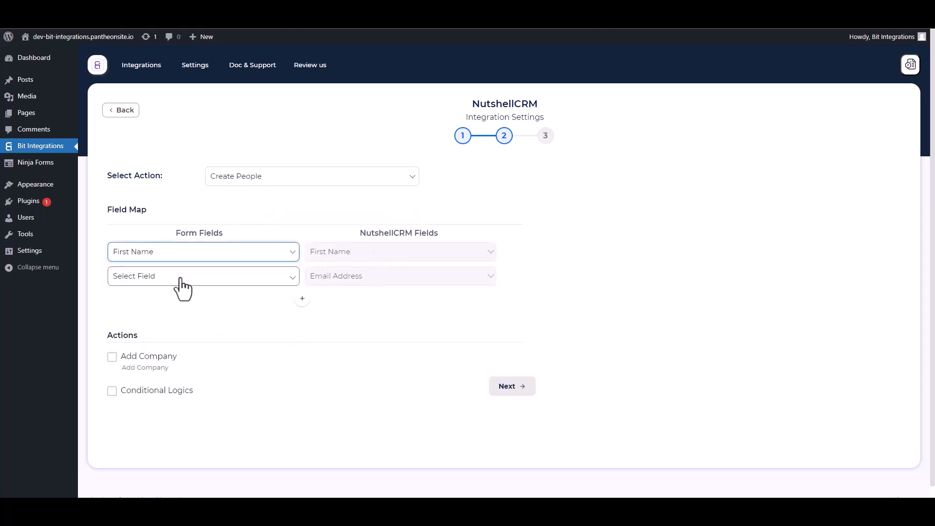
left_click(180, 281)
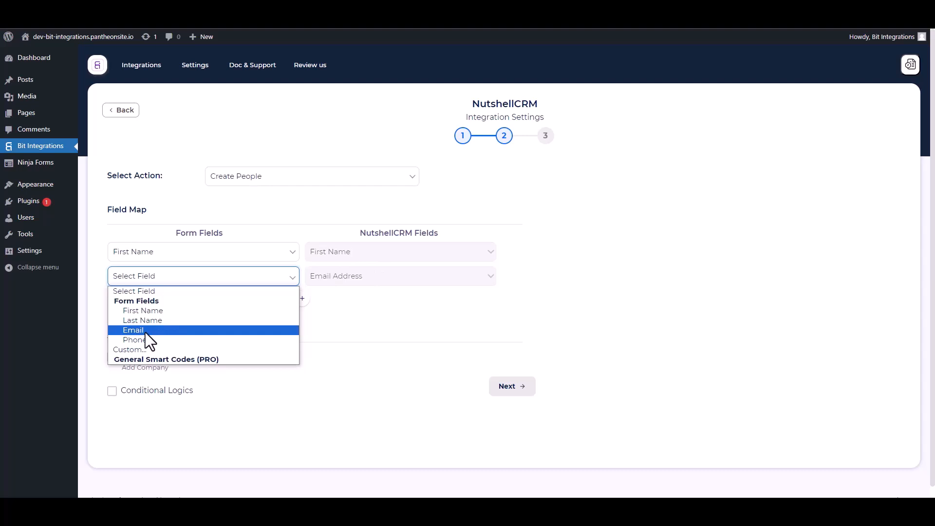
left_click(145, 331)
Step: Add mappings of the form's Last Name and Phone to Nutshell Last Name and Phone Number
left_click(303, 298)
left_click(307, 300)
left_click(335, 325)
left_click(244, 300)
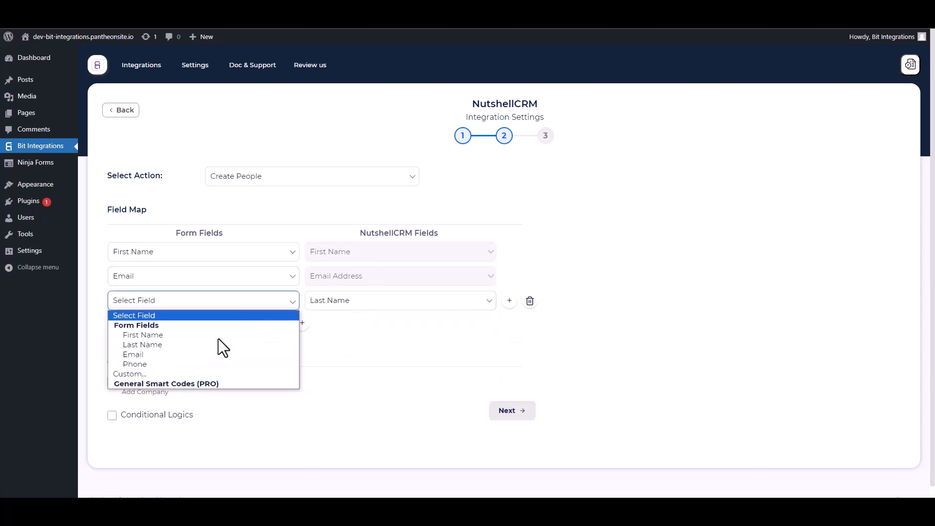
left_click(144, 344)
left_click(301, 323)
left_click(327, 325)
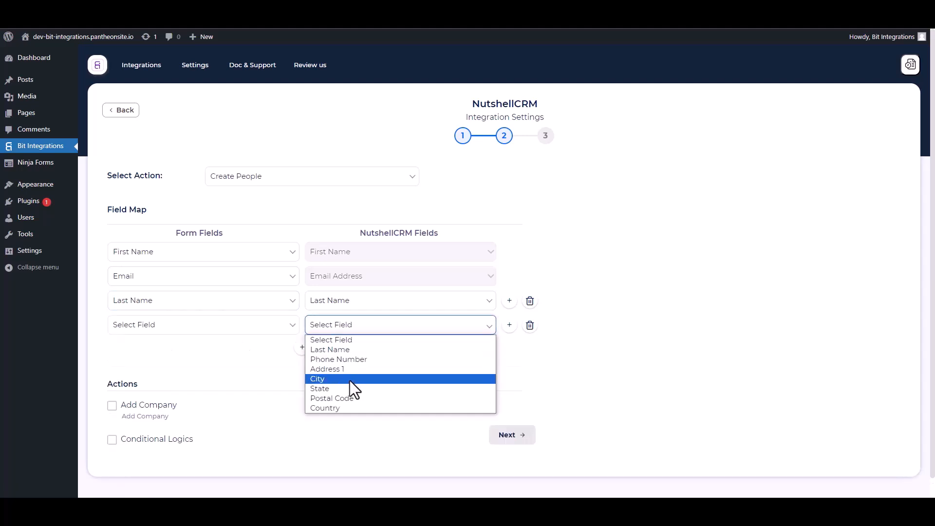
left_click(331, 361)
left_click(184, 326)
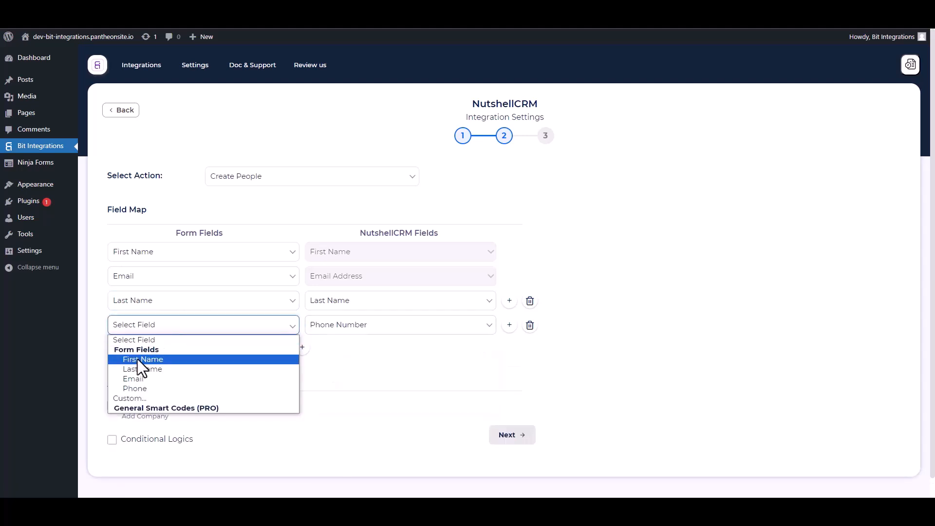
left_click(144, 385)
Step: Leave conditional logic off, then finish and save the integration
scroll(253, 334, "down", 1)
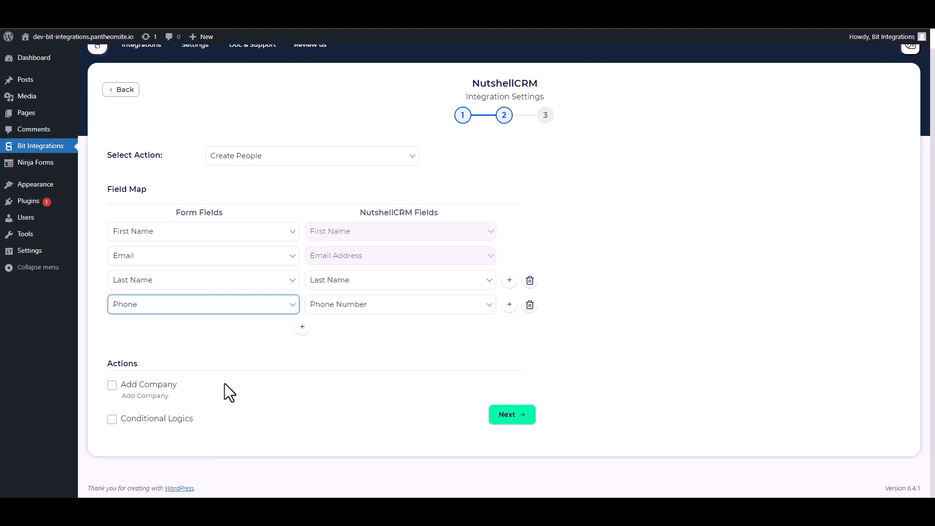
left_click(111, 420)
scroll(236, 386, "down", 2)
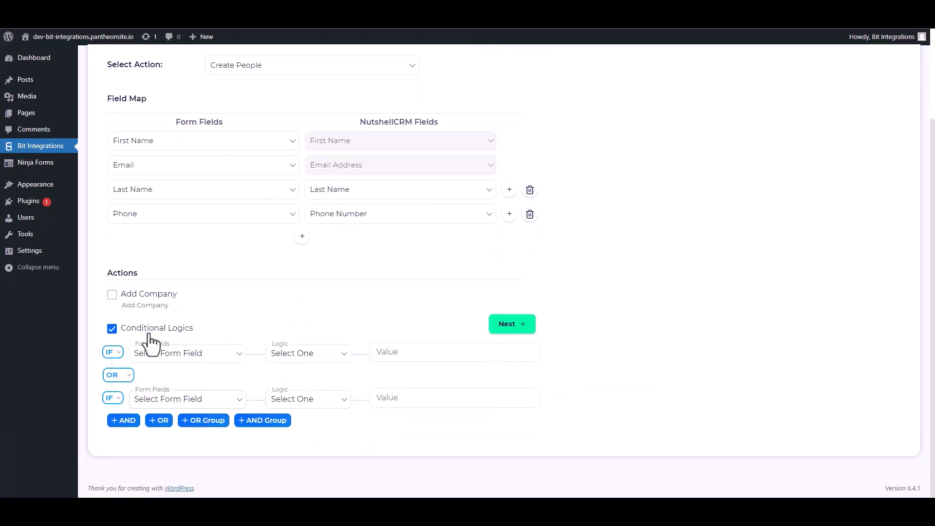
left_click(111, 328)
left_click(508, 414)
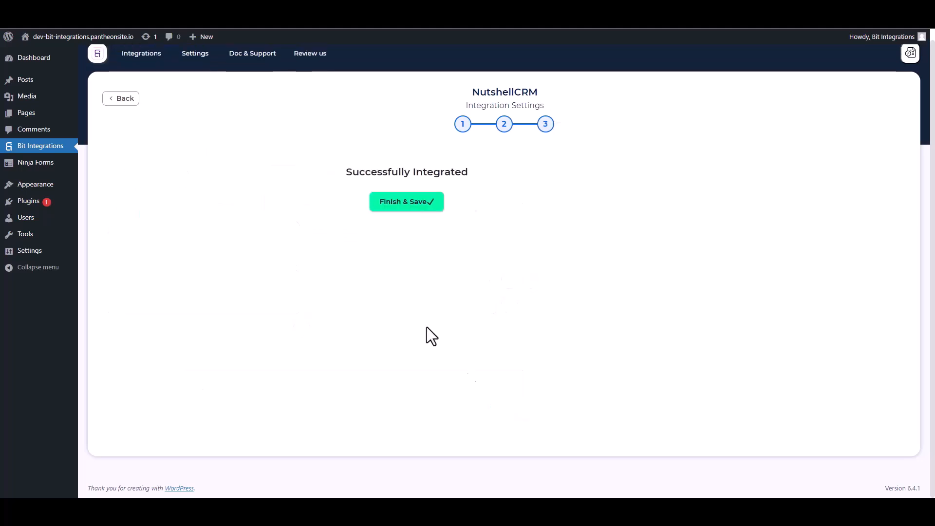
left_click(491, 208)
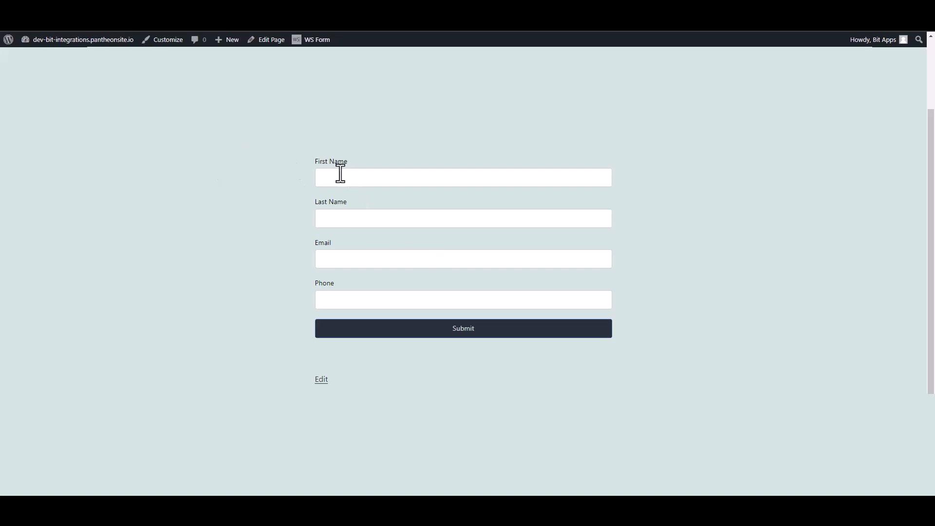
left_click(340, 178)
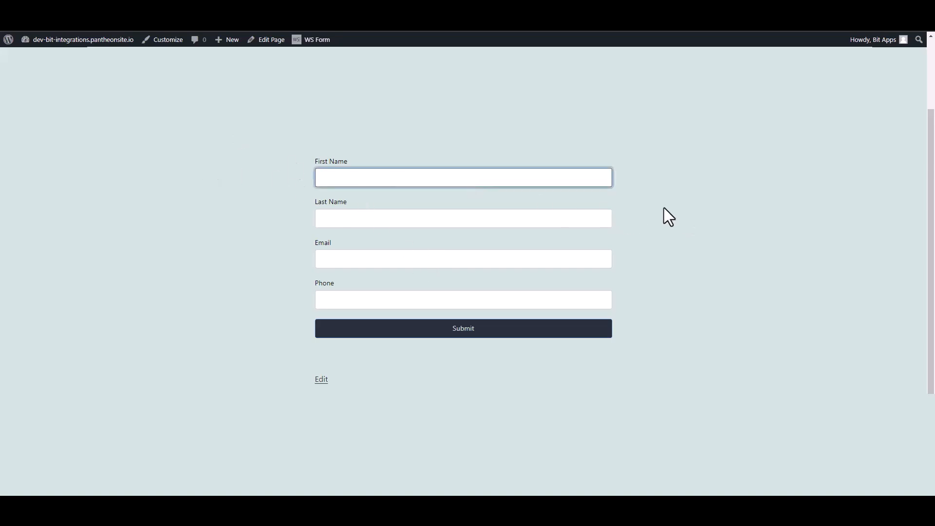
Step: Submit the contact form with first name Bit, last name Integrations, a test e-mail and phone number
type("Bit")
left_click(609, 214)
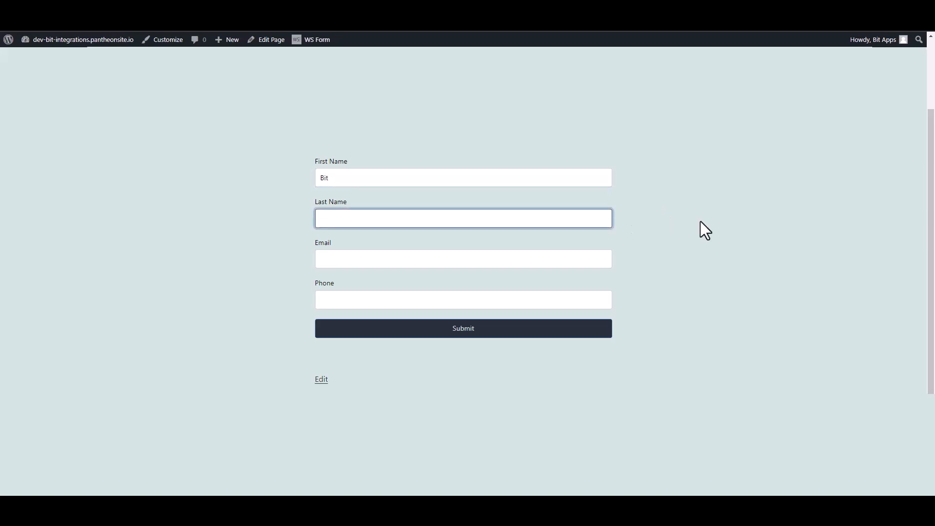
type("Integrations")
left_click(604, 258)
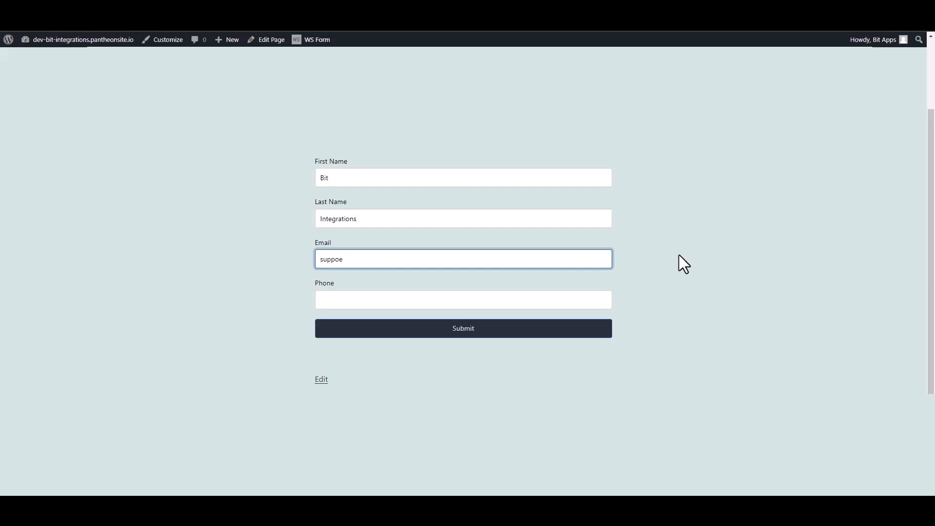
left_click(600, 302)
type("444555666")
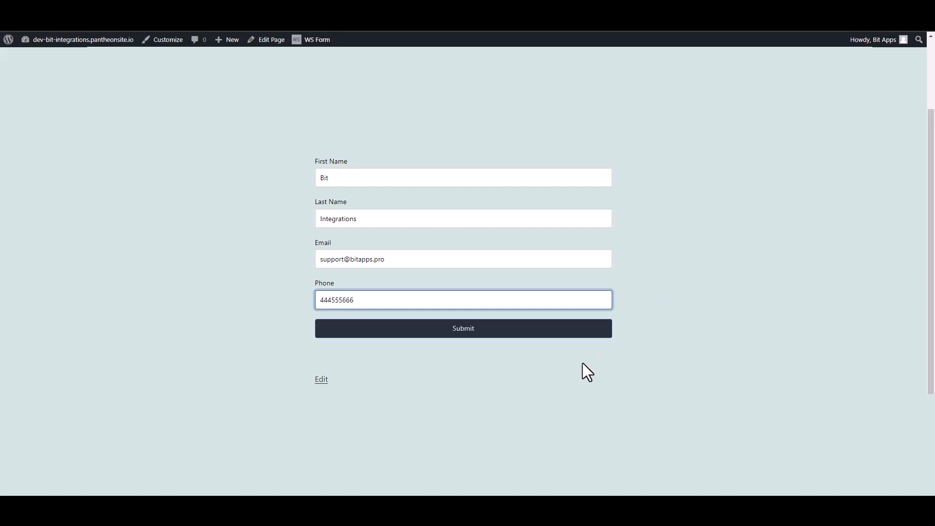
left_click(598, 331)
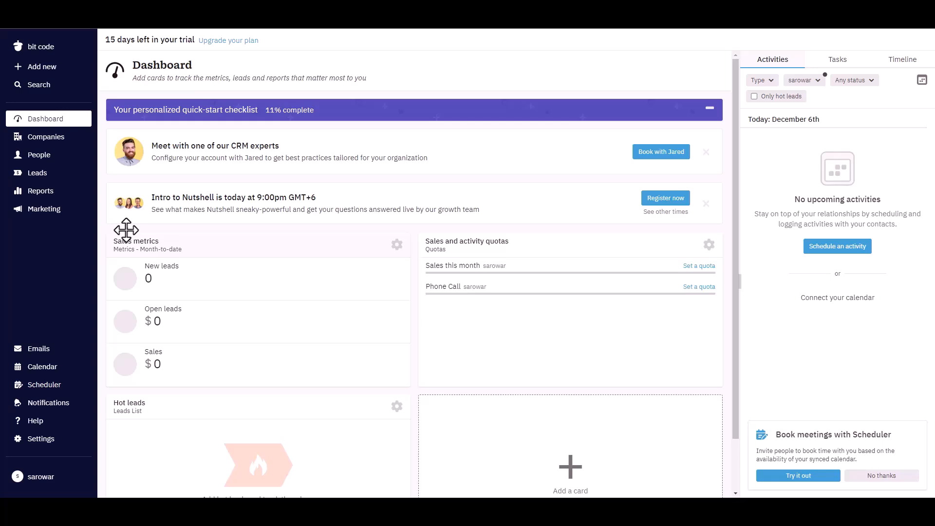
Step: Open Nutshell CRM's People list to find the new Bit Integrations contact
left_click(39, 156)
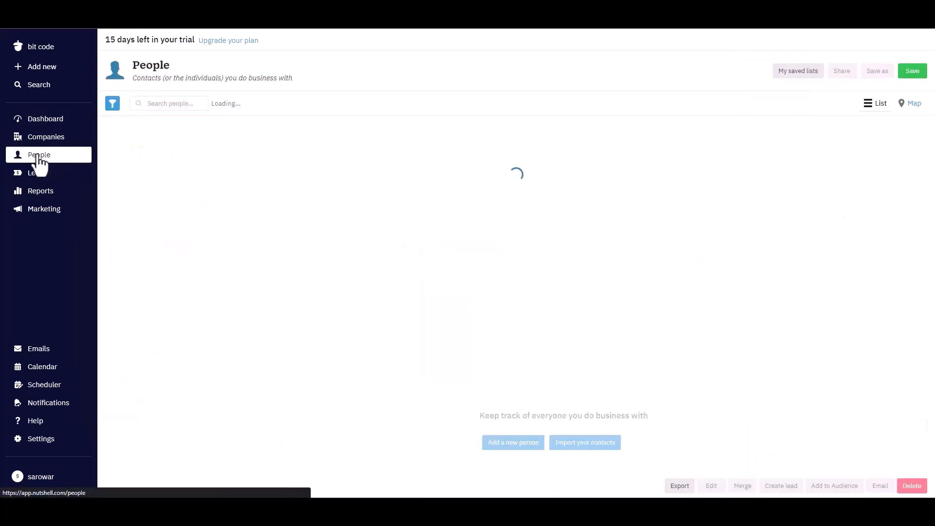